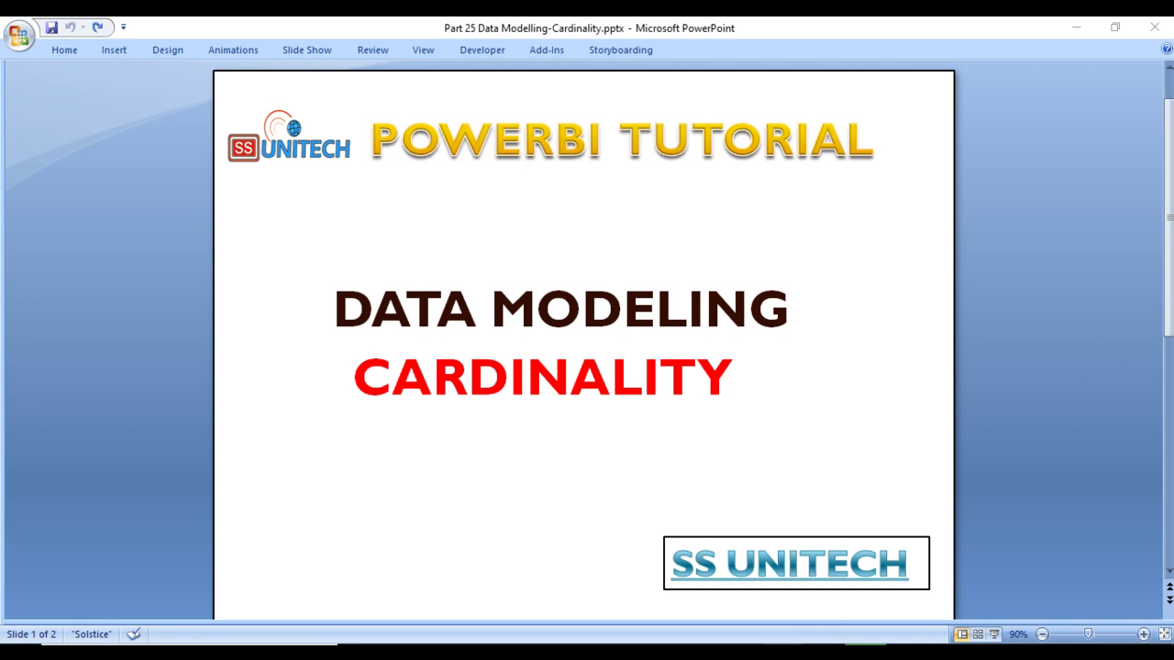
# Bring up the PBI_Tutorial model in Power BI Desktop and select the Country_Sales-Final table.
pyautogui.click(800, 642)
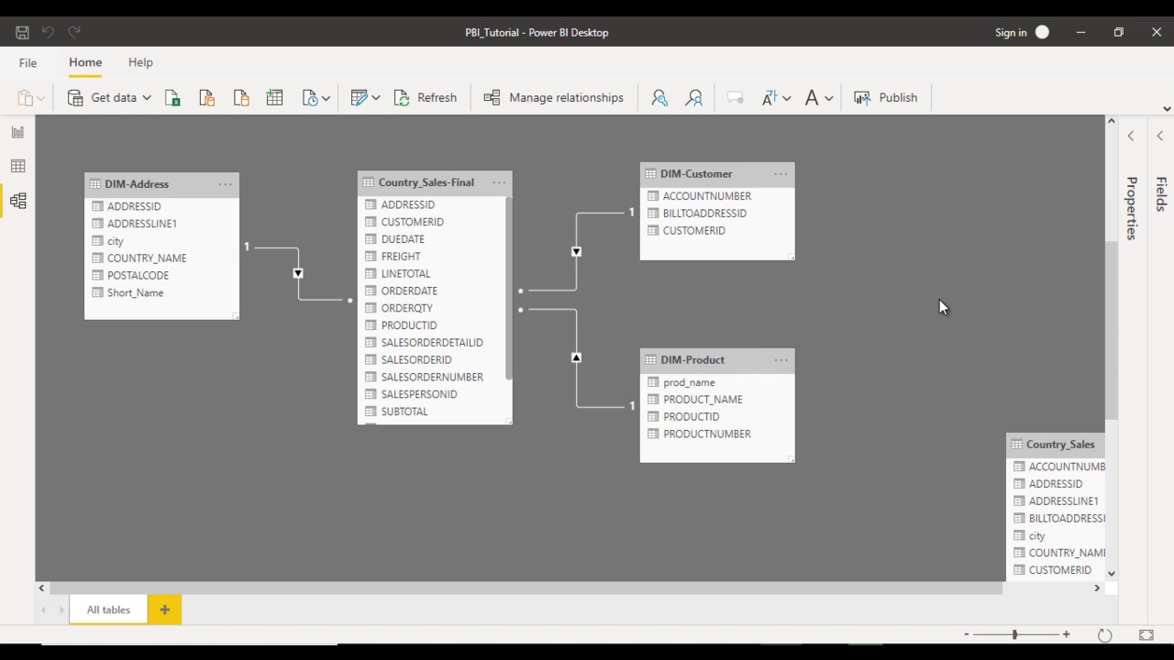
pyautogui.click(459, 179)
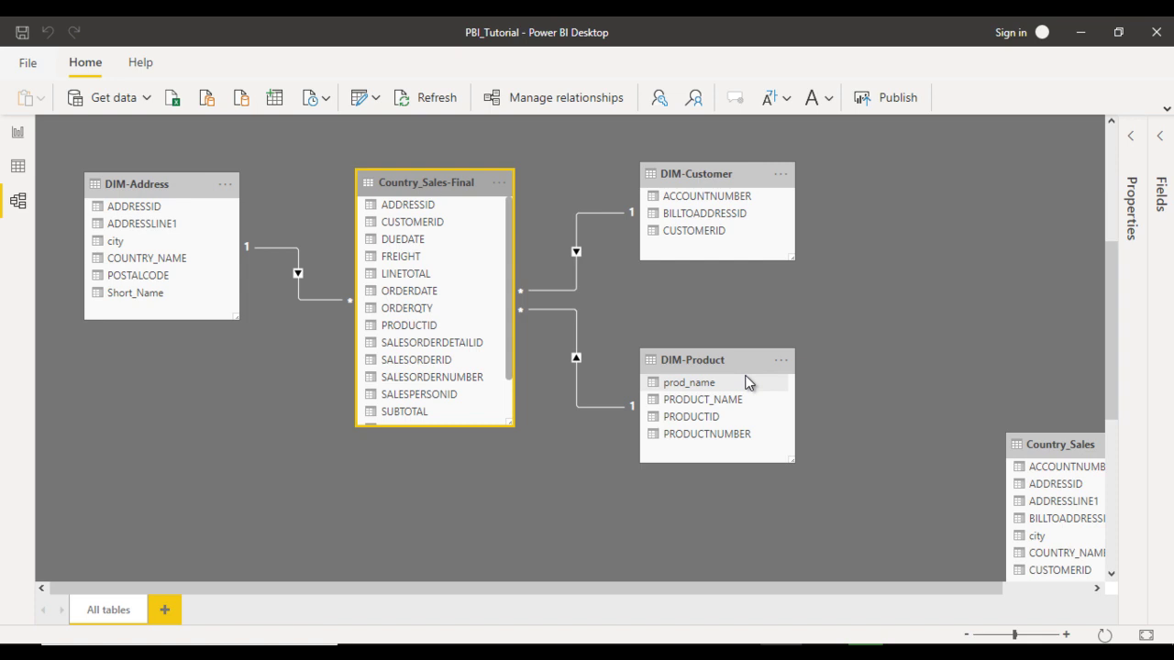
# Open the Country_Sales-Final to DIM-Address relationship, showing Many to one (*:1) with Single cross filter.
pyautogui.doubleClick(302, 295)
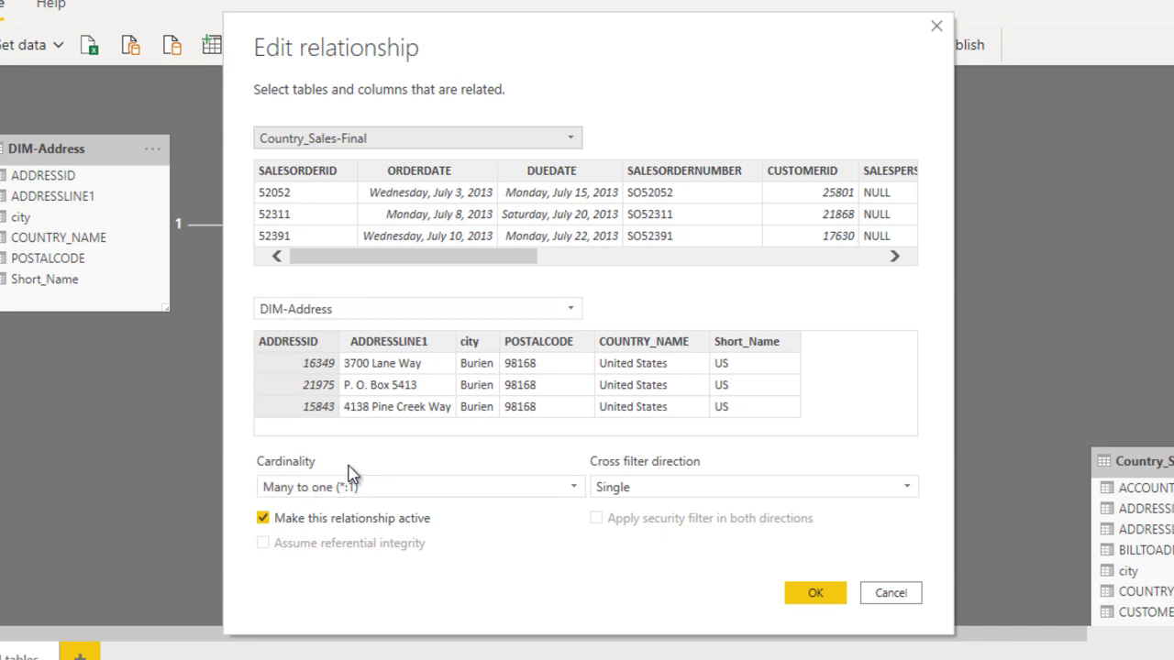
pyautogui.click(451, 487)
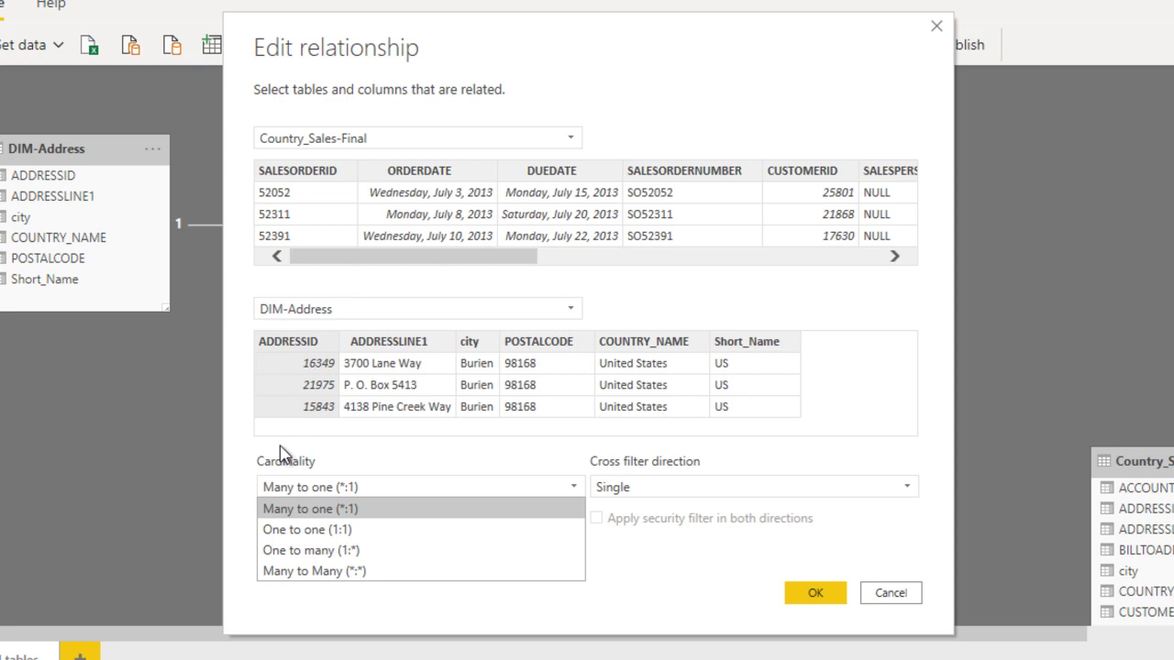
# Close the relationship settings, keeping Many to one (*:1) cardinality with Single cross filtering.
pyautogui.click(371, 465)
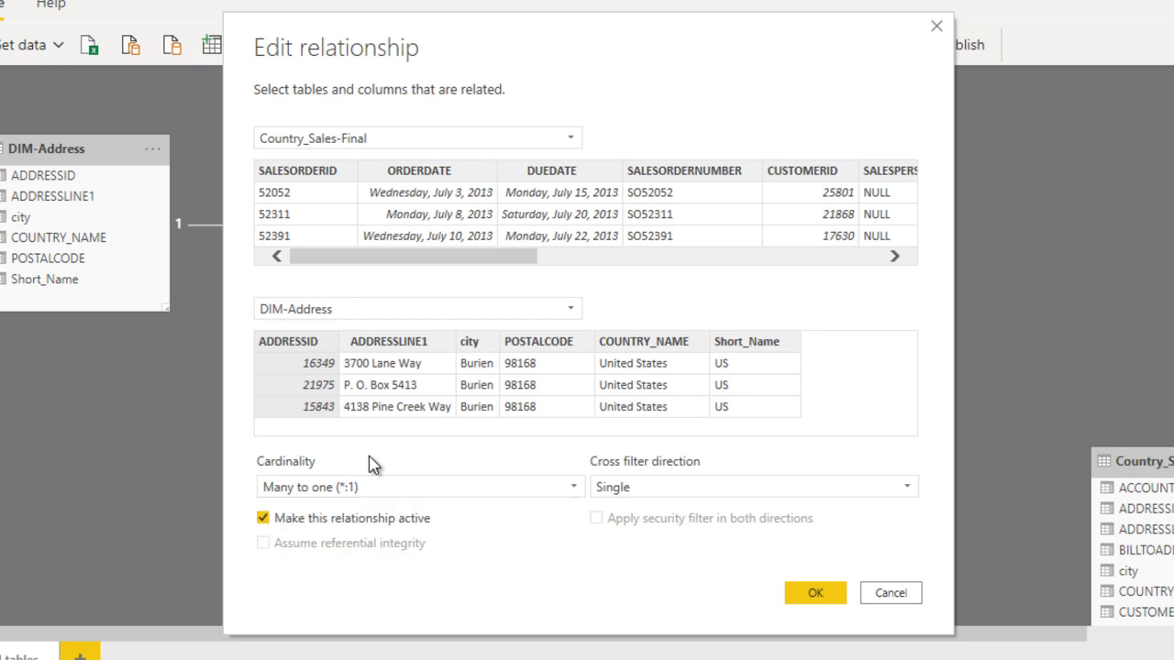